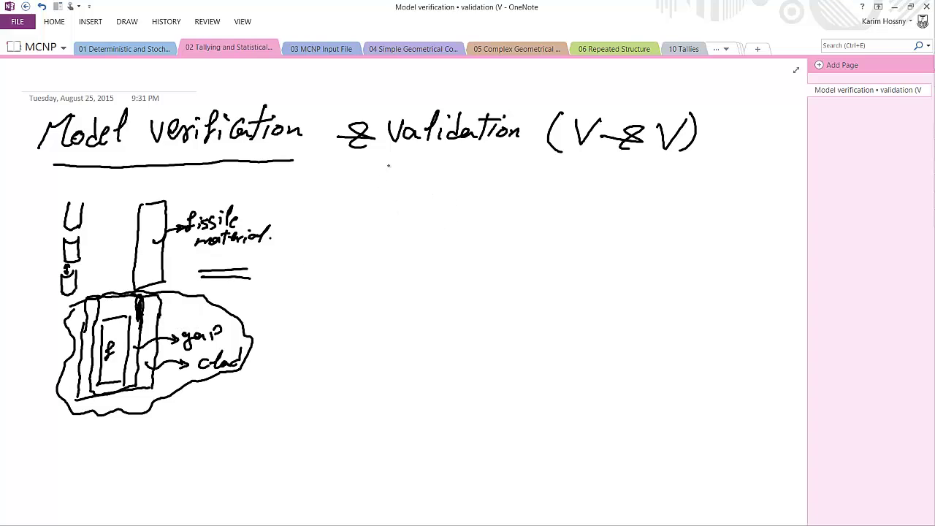
Step: Draw a pen stroke beneath '& Validation' in the Model verification & Validation (V&V) heading
left_click_drag(352, 166, 524, 165)
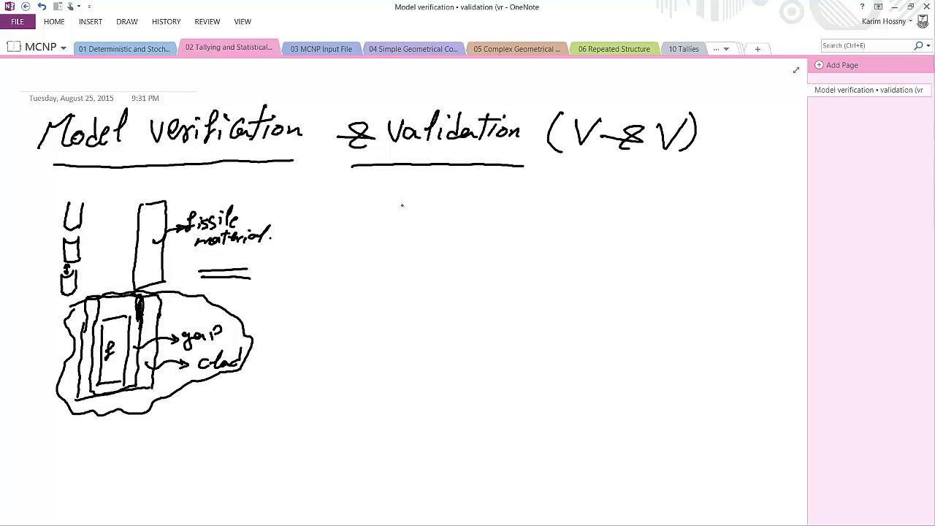
Step: Sketch a tall rectangle with flange boxes right of the fuel diagram, underline it, and begin 'model result' below
left_click_drag(396, 216, 390, 283)
left_click_drag(428, 218, 420, 275)
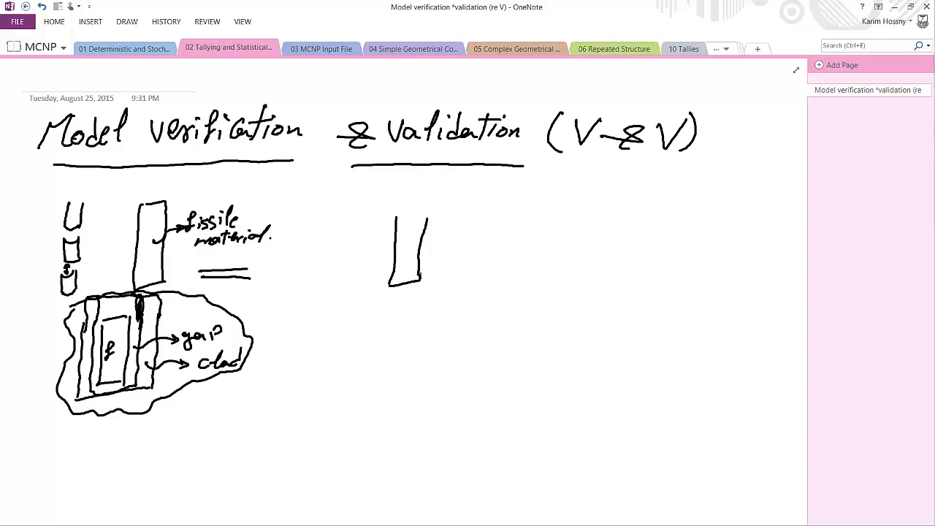
mouse_move(428, 240)
left_mouse_down()
mouse_move(427, 251)
mouse_move(430, 210)
mouse_move(397, 212)
mouse_move(394, 228)
mouse_move(421, 271)
mouse_move(459, 273)
mouse_move(429, 281)
mouse_move(429, 269)
mouse_move(358, 276)
mouse_move(365, 290)
mouse_move(387, 283)
mouse_move(390, 266)
left_mouse_up()
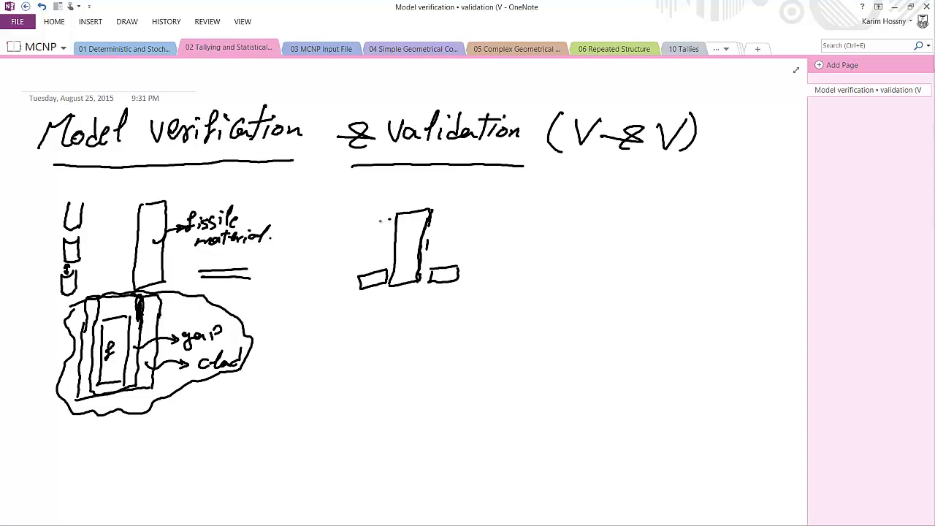
mouse_move(391, 223)
left_mouse_down()
mouse_move(363, 223)
mouse_move(468, 211)
mouse_move(438, 225)
mouse_move(438, 213)
left_mouse_up()
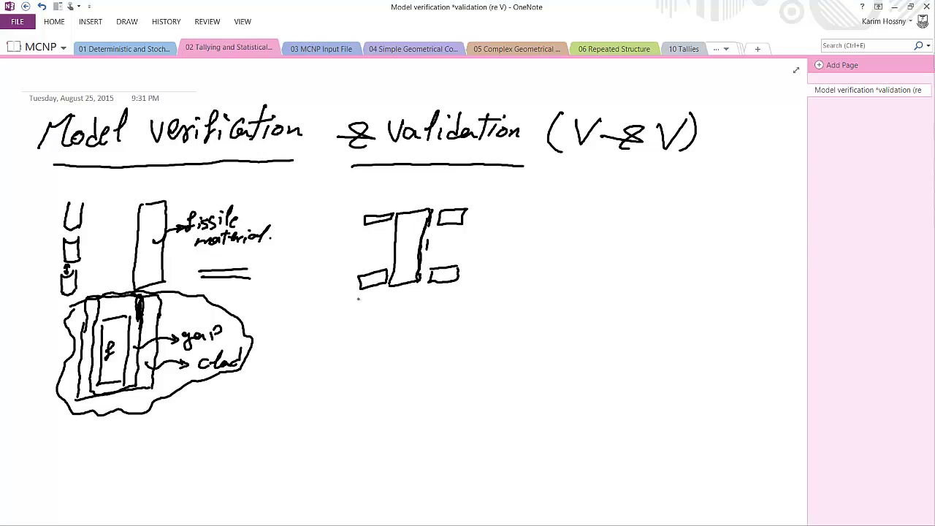
left_click_drag(358, 299, 467, 297)
mouse_move(363, 319)
left_mouse_down()
mouse_move(463, 323)
mouse_move(497, 302)
left_mouse_up()
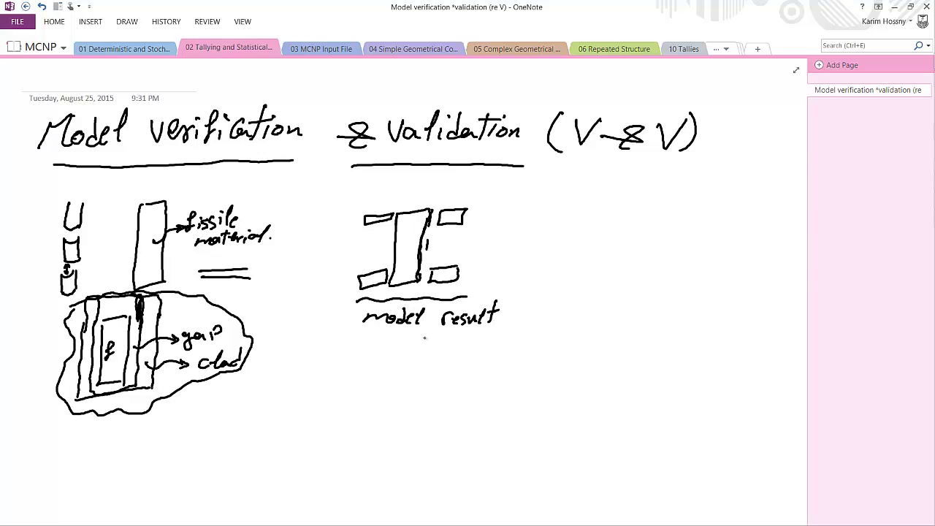
Step: Write a boxed 'Compare' right of 'model result' and draw an arrow linking them
mouse_move(556, 306)
left_mouse_down()
mouse_move(544, 309)
mouse_move(584, 321)
mouse_move(631, 319)
left_mouse_up()
mouse_move(649, 298)
left_mouse_down()
mouse_move(544, 290)
mouse_move(518, 329)
mouse_move(626, 338)
mouse_move(663, 309)
left_mouse_up()
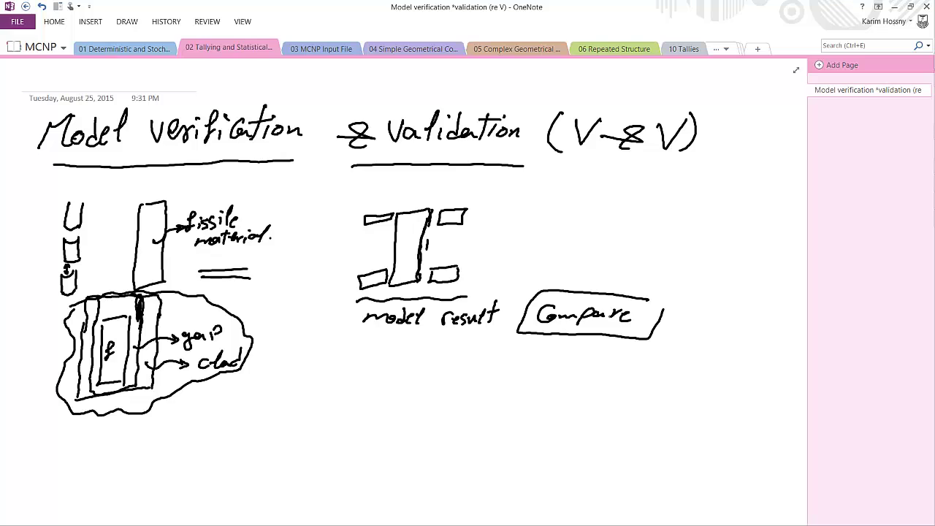
left_click_drag(498, 315, 515, 320)
Step: Write and circle 'Experiment result' beside the Compare box, then start a new blank page
left_click_drag(684, 304, 672, 330)
left_click_drag(676, 319, 691, 324)
left_click_drag(691, 313, 682, 326)
mouse_move(695, 314)
left_mouse_down()
mouse_move(695, 326)
mouse_move(781, 308)
left_mouse_up()
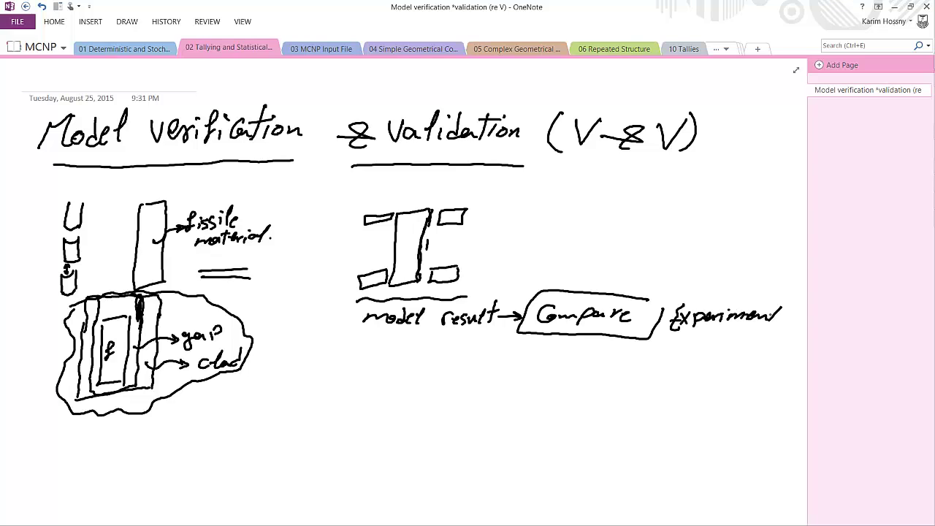
mouse_move(691, 338)
left_mouse_down()
mouse_move(737, 345)
mouse_move(762, 336)
left_mouse_up()
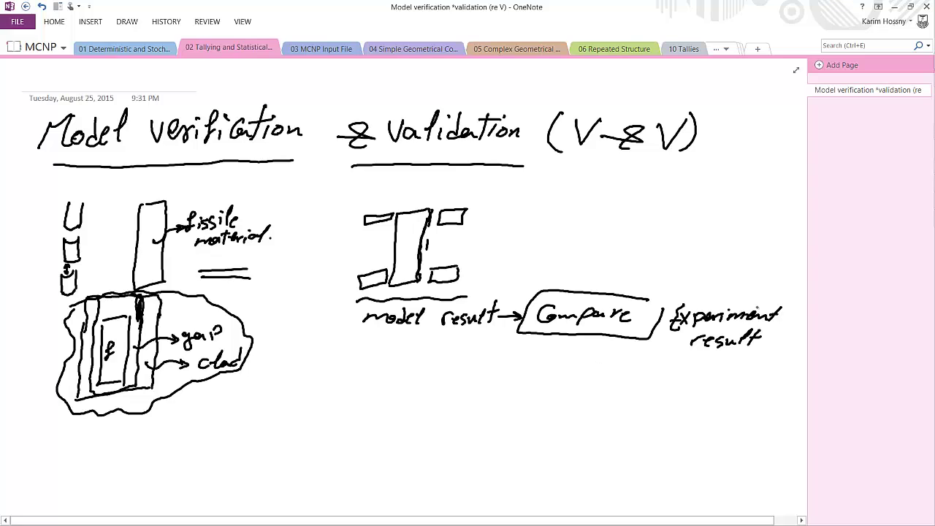
mouse_move(783, 301)
left_mouse_down()
mouse_move(691, 295)
mouse_move(664, 308)
mouse_move(660, 330)
mouse_move(689, 351)
mouse_move(743, 354)
mouse_move(800, 318)
left_mouse_up()
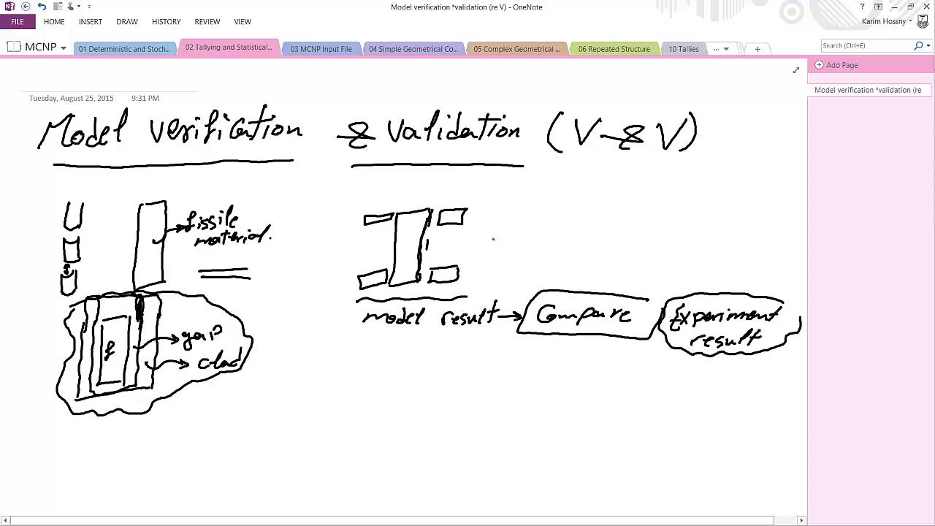
key("ctrl+n")
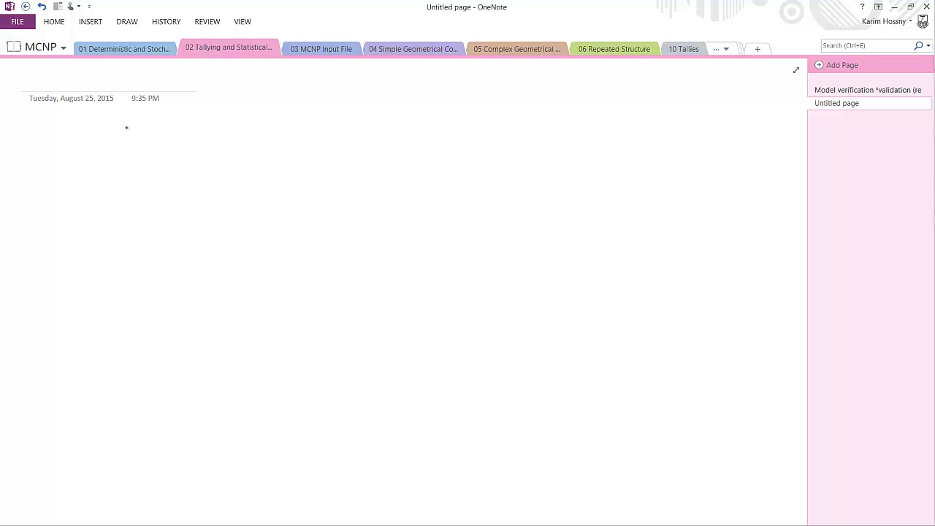
Step: Handwrite the heading 'Accuracy & Precision' and underline both words
left_click_drag(45, 141, 63, 133)
mouse_move(83, 122)
left_mouse_down()
mouse_move(86, 139)
mouse_move(98, 139)
left_mouse_up()
left_click_drag(98, 127, 124, 126)
mouse_move(127, 125)
left_mouse_down()
mouse_move(156, 122)
mouse_move(158, 140)
left_mouse_up()
mouse_move(217, 134)
left_mouse_down()
mouse_move(316, 140)
mouse_move(317, 132)
left_mouse_up()
mouse_move(333, 137)
left_mouse_down()
mouse_move(346, 123)
mouse_move(354, 133)
left_mouse_up()
left_click_drag(370, 122, 377, 130)
mouse_move(397, 116)
left_mouse_down()
mouse_move(384, 127)
mouse_move(428, 120)
left_mouse_up()
left_click_drag(432, 129, 440, 129)
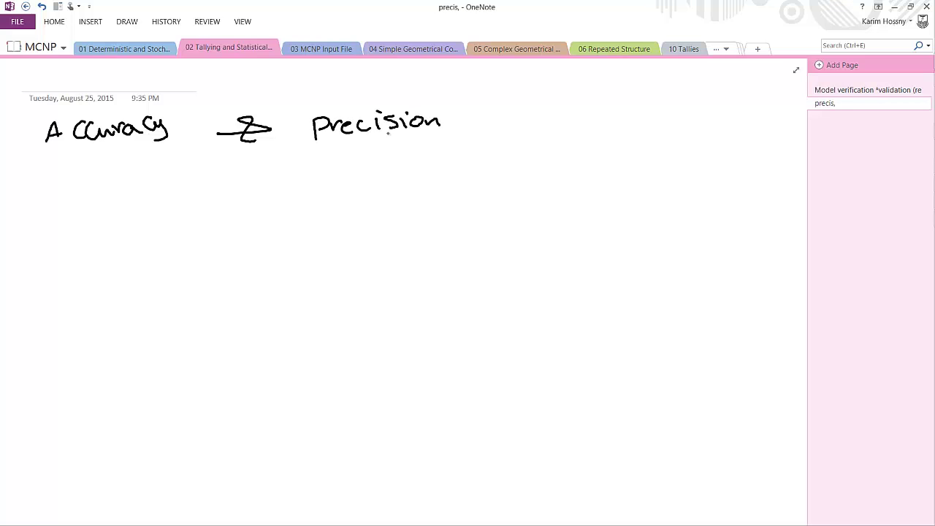
left_click_drag(320, 141, 337, 140)
left_click_drag(412, 140, 416, 140)
left_click_drag(47, 156, 157, 142)
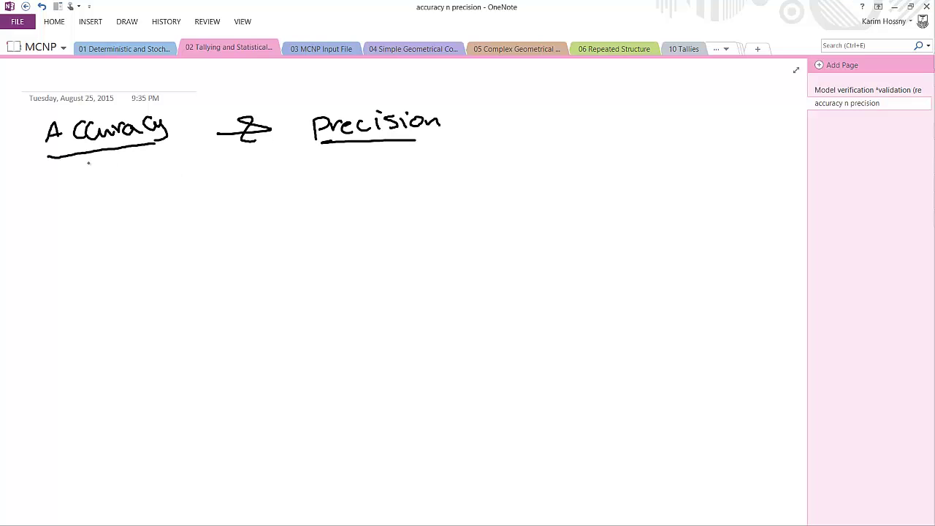
Step: Draw down arrows under both words and write underlined 'probabilistic methods of Computations' below
left_click_drag(88, 163, 92, 185)
left_click_drag(341, 151, 342, 174)
mouse_move(131, 227)
left_mouse_down()
mouse_move(199, 227)
mouse_move(231, 198)
mouse_move(239, 217)
mouse_move(256, 208)
mouse_move(281, 219)
left_mouse_up()
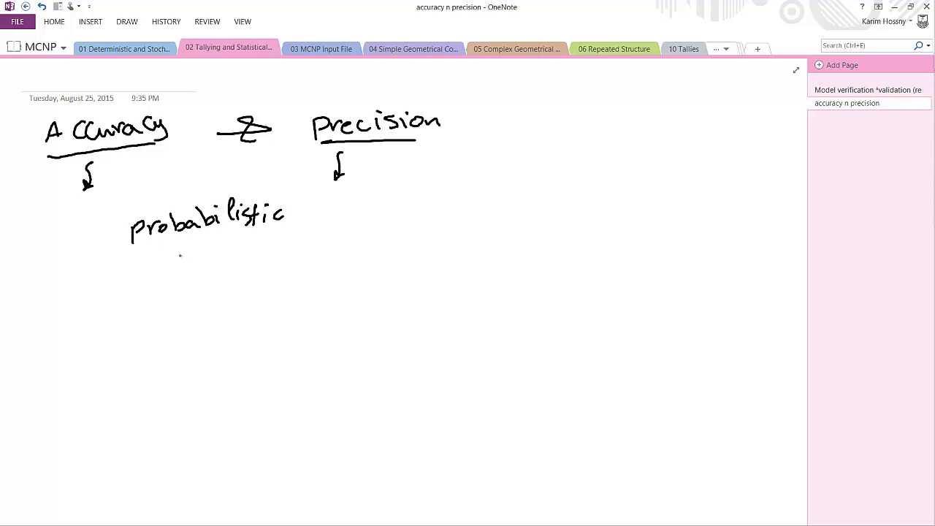
mouse_move(163, 260)
left_mouse_down()
mouse_move(180, 250)
mouse_move(194, 257)
mouse_move(364, 233)
mouse_move(404, 213)
mouse_move(435, 222)
left_mouse_up()
left_click_drag(440, 218, 442, 231)
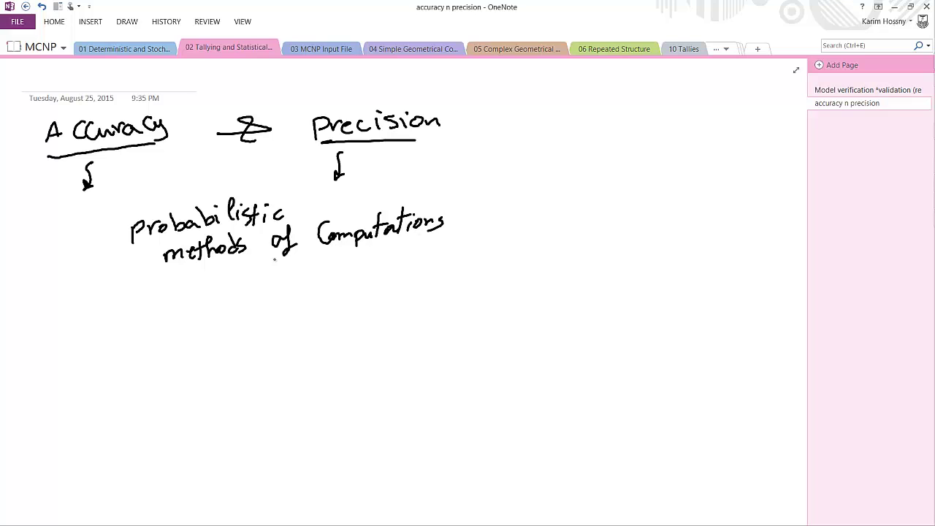
left_click_drag(167, 276, 440, 242)
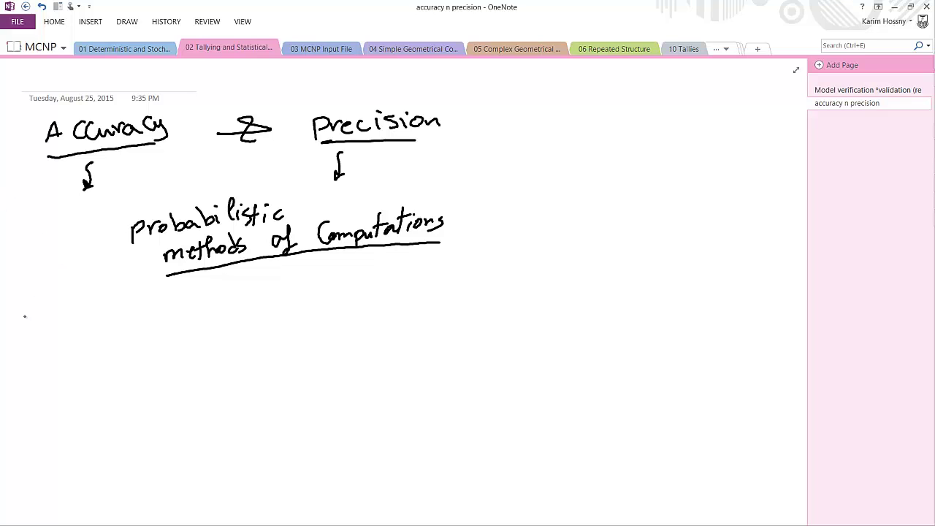
Step: Handwrite the accuracy definition with 'Accuracy' underlined, then begin 'precision is' on the next line
mouse_move(25, 331)
left_mouse_down()
mouse_move(144, 327)
mouse_move(151, 318)
mouse_move(187, 328)
mouse_move(279, 324)
mouse_move(291, 313)
mouse_move(475, 320)
mouse_move(488, 310)
mouse_move(499, 320)
mouse_move(528, 311)
mouse_move(644, 320)
left_mouse_up()
left_click_drag(19, 349, 130, 335)
left_click_drag(28, 368, 100, 376)
left_click_drag(108, 364, 292, 358)
Step: Continue the precision definition with 'how all of your scenarios or histories'
mouse_move(294, 357)
left_mouse_down()
mouse_move(300, 341)
mouse_move(299, 354)
left_mouse_up()
left_click_drag(318, 351, 330, 364)
left_click_drag(324, 357, 362, 355)
mouse_move(365, 349)
left_mouse_down()
mouse_move(372, 363)
mouse_move(414, 359)
left_mouse_up()
mouse_move(432, 350)
left_mouse_down()
mouse_move(425, 358)
mouse_move(447, 357)
left_mouse_up()
left_click_drag(447, 351, 566, 358)
left_click_drag(577, 348, 582, 360)
mouse_move(589, 345)
left_mouse_down()
mouse_move(593, 359)
mouse_move(592, 349)
left_mouse_up()
mouse_move(598, 346)
left_mouse_down()
mouse_move(596, 358)
mouse_move(609, 358)
mouse_move(607, 349)
left_mouse_up()
left_click_drag(609, 352, 700, 358)
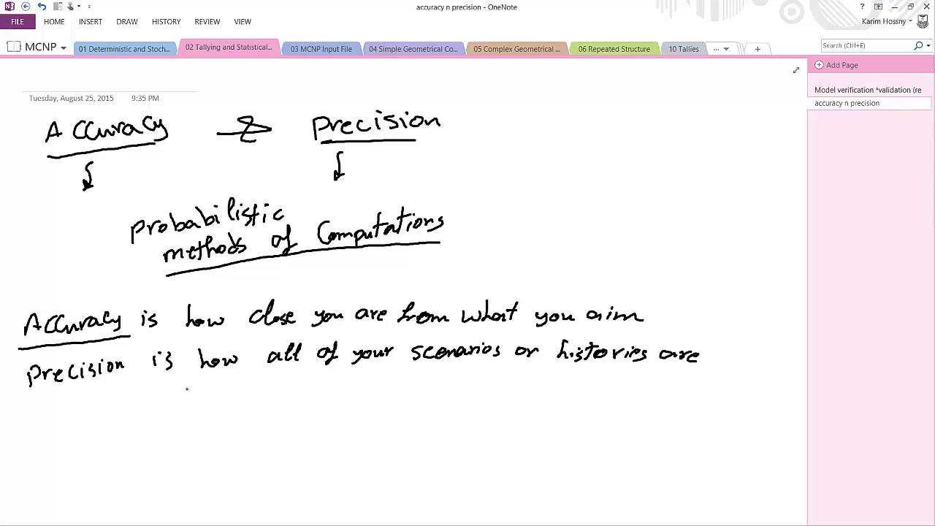
Step: End the precision definition with 'close to each other'
left_click_drag(188, 387, 180, 400)
mouse_move(206, 380)
left_mouse_down()
mouse_move(200, 394)
mouse_move(218, 400)
left_mouse_up()
mouse_move(226, 390)
left_mouse_down()
mouse_move(221, 402)
mouse_move(240, 388)
mouse_move(238, 399)
left_mouse_up()
mouse_move(267, 383)
left_mouse_down()
mouse_move(268, 400)
mouse_move(283, 385)
left_mouse_up()
mouse_move(281, 390)
left_mouse_down()
mouse_move(279, 399)
mouse_move(328, 399)
left_mouse_up()
mouse_move(343, 391)
left_mouse_down()
mouse_move(337, 397)
mouse_move(349, 399)
left_mouse_up()
mouse_move(350, 394)
left_mouse_down()
mouse_move(385, 390)
mouse_move(393, 399)
left_mouse_up()
mouse_move(400, 377)
left_mouse_down()
mouse_move(420, 395)
mouse_move(441, 385)
left_mouse_up()
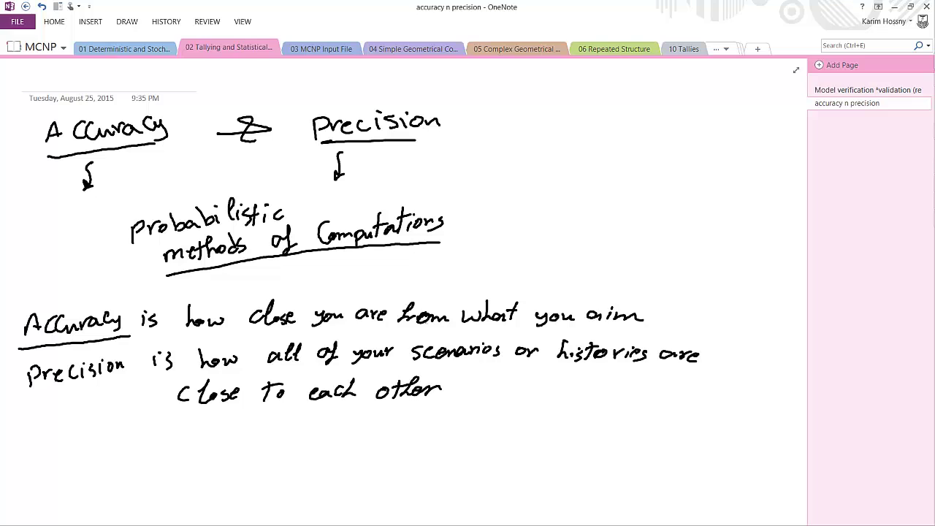
Step: Underline 'scenarios' and 'histories', then draw a target circle below the definitions
left_click_drag(418, 362, 499, 365)
left_click_drag(559, 367, 643, 368)
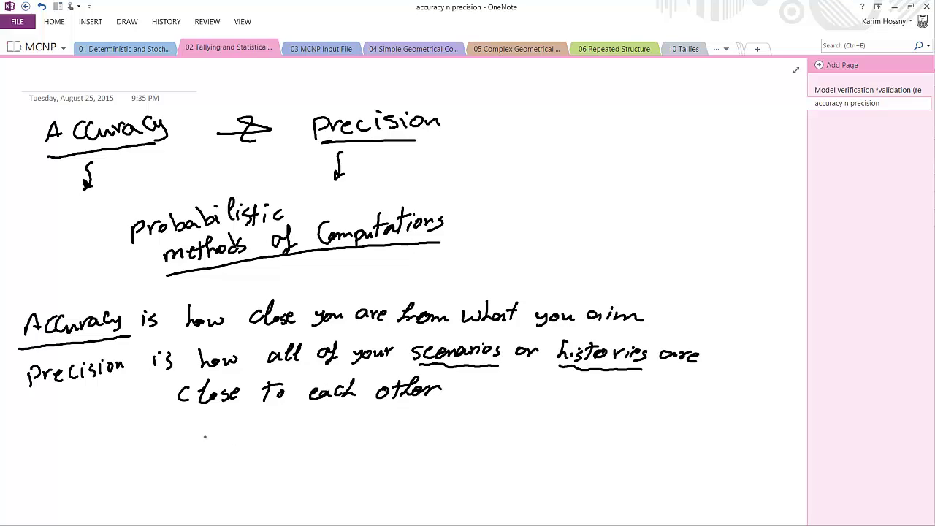
mouse_move(243, 430)
left_mouse_down()
mouse_move(206, 431)
mouse_move(184, 450)
mouse_move(216, 485)
mouse_move(251, 484)
mouse_move(266, 454)
mouse_move(254, 433)
mouse_move(230, 463)
left_mouse_up()
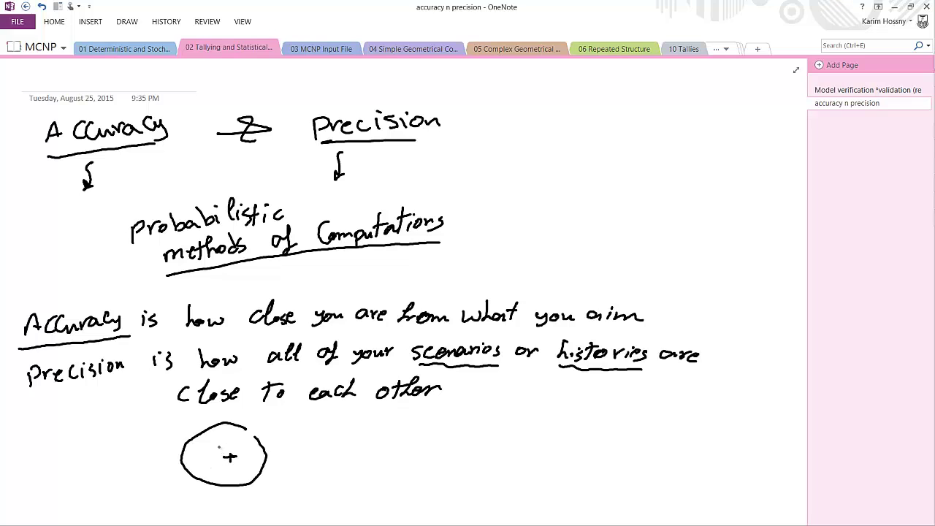
Step: Mark two hits at the first target's centre and label it accurate & precise
left_click(219, 453)
left_click(219, 450)
mouse_move(165, 510)
left_mouse_down()
mouse_move(260, 502)
mouse_move(188, 521)
mouse_move(252, 519)
left_mouse_up()
Step: Draw a second target and label it 'accurate, not precise'
mouse_move(380, 434)
left_mouse_down()
mouse_move(328, 449)
mouse_move(363, 485)
mouse_move(397, 459)
mouse_move(375, 436)
mouse_move(360, 471)
left_mouse_up()
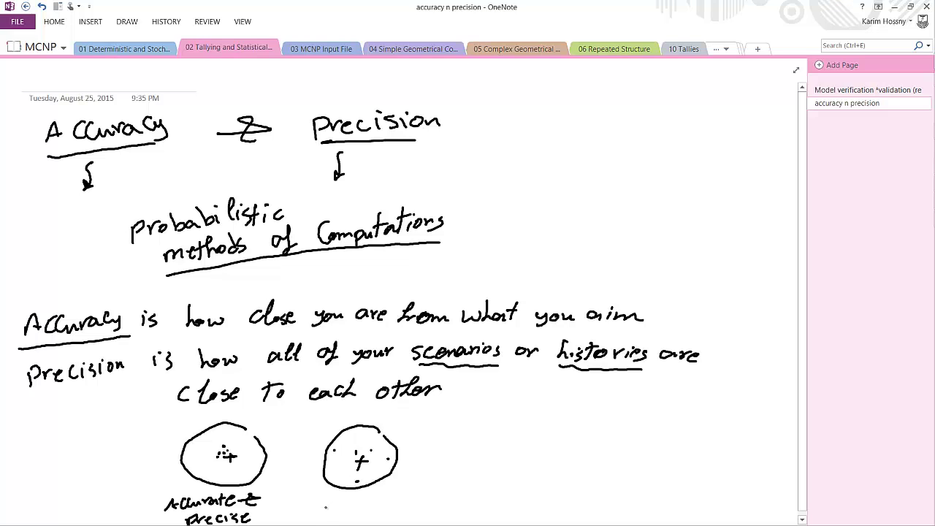
left_click_drag(325, 507, 406, 503)
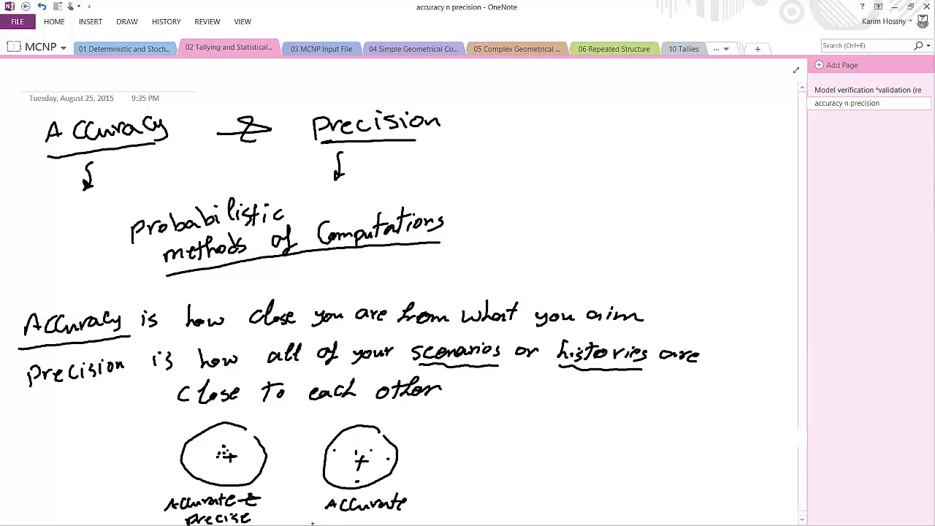
left_click_drag(314, 522, 412, 518)
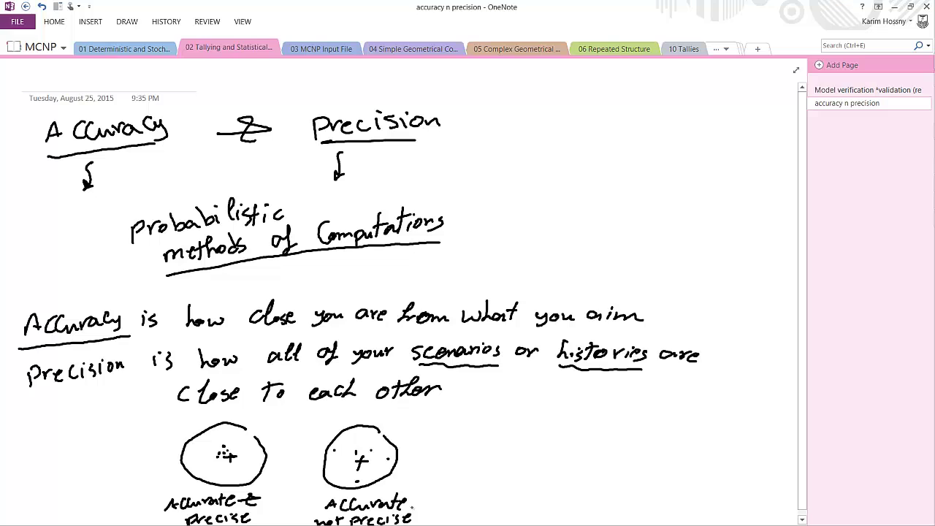
Step: Draw a third target with clustered off-centre hits labelled 'precise, not accurate', then add a new page
mouse_move(571, 429)
left_mouse_down()
mouse_move(567, 472)
mouse_move(579, 431)
left_mouse_up()
mouse_move(538, 452)
left_mouse_down()
mouse_move(553, 450)
mouse_move(543, 461)
left_mouse_up()
left_click(602, 433)
left_click(602, 440)
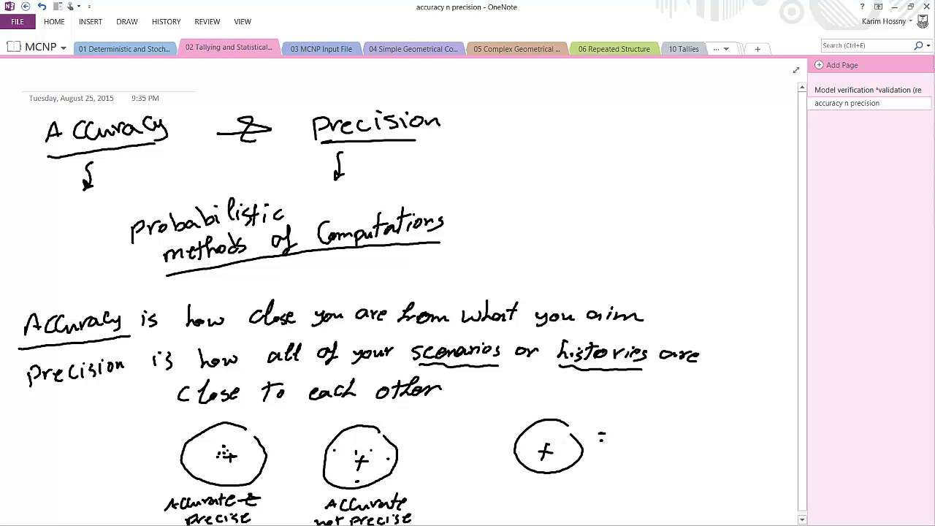
left_click(611, 429)
left_click(595, 437)
mouse_move(536, 504)
left_mouse_down()
mouse_move(589, 490)
mouse_move(572, 503)
mouse_move(608, 503)
left_mouse_up()
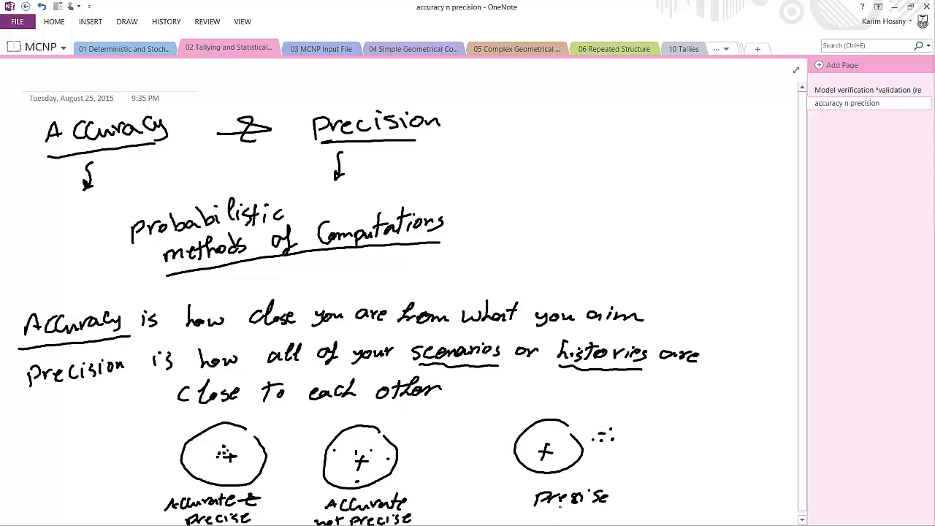
left_click_drag(533, 515, 664, 512)
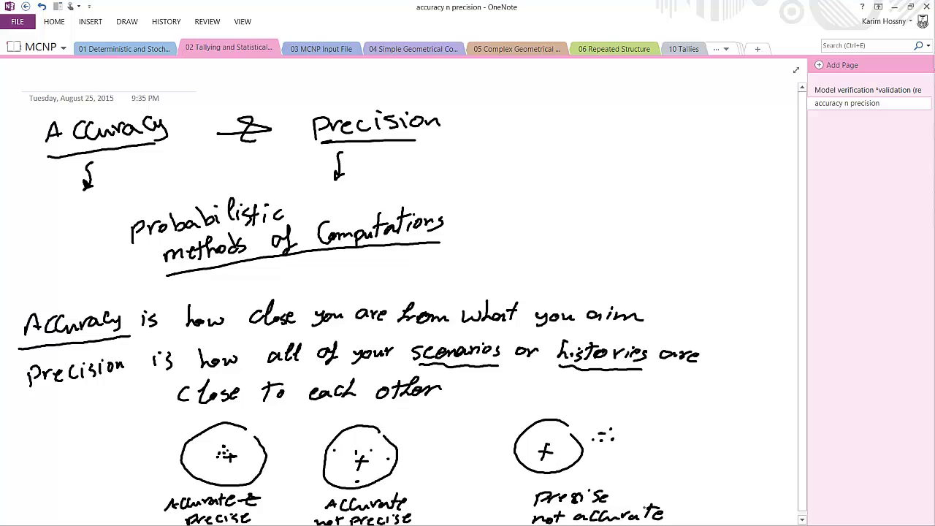
key("ctrl+n")
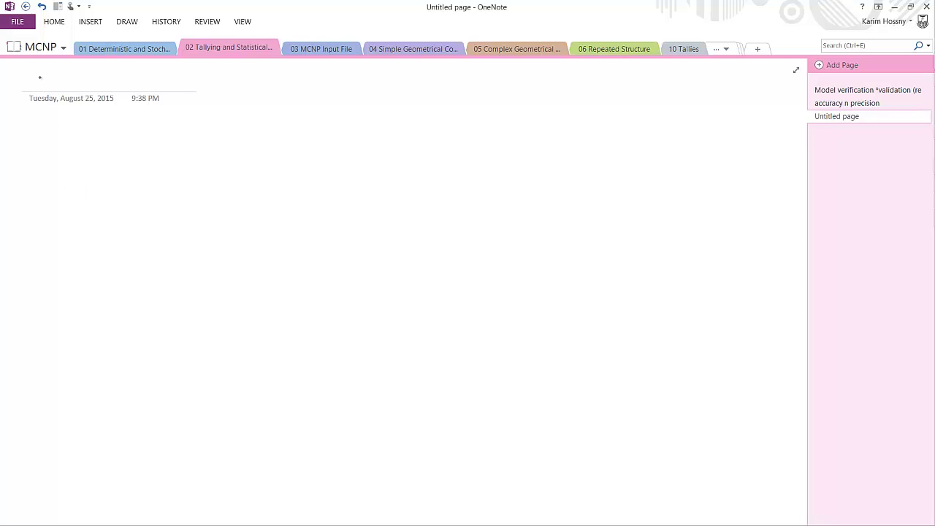
Step: Handwrite the heading 'Tallying ;' with an underline at the top of the page
mouse_move(60, 75)
left_mouse_down()
mouse_move(88, 91)
mouse_move(128, 94)
left_mouse_up()
mouse_move(132, 93)
left_mouse_down()
mouse_move(142, 91)
mouse_move(151, 108)
mouse_move(156, 95)
left_mouse_up()
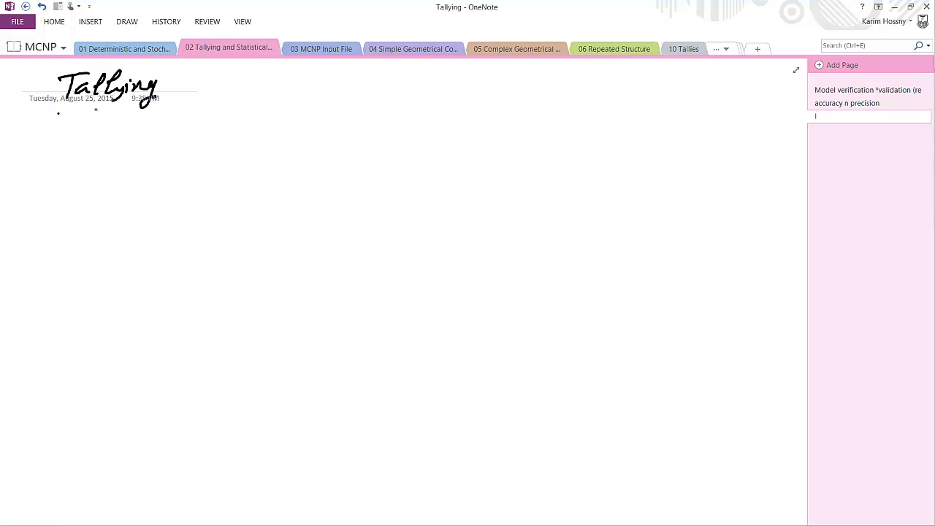
left_click_drag(57, 113, 169, 102)
left_click(171, 85)
Step: Draw three groups of tally marks beside the heading and circle each group
mouse_move(226, 93)
left_mouse_down()
mouse_move(222, 118)
mouse_move(248, 119)
mouse_move(233, 110)
mouse_move(295, 119)
left_mouse_up()
left_click_drag(314, 105, 305, 120)
mouse_move(323, 106)
left_mouse_down()
mouse_move(314, 117)
mouse_move(350, 115)
mouse_move(344, 120)
mouse_move(371, 128)
mouse_move(379, 114)
mouse_move(388, 118)
left_mouse_up()
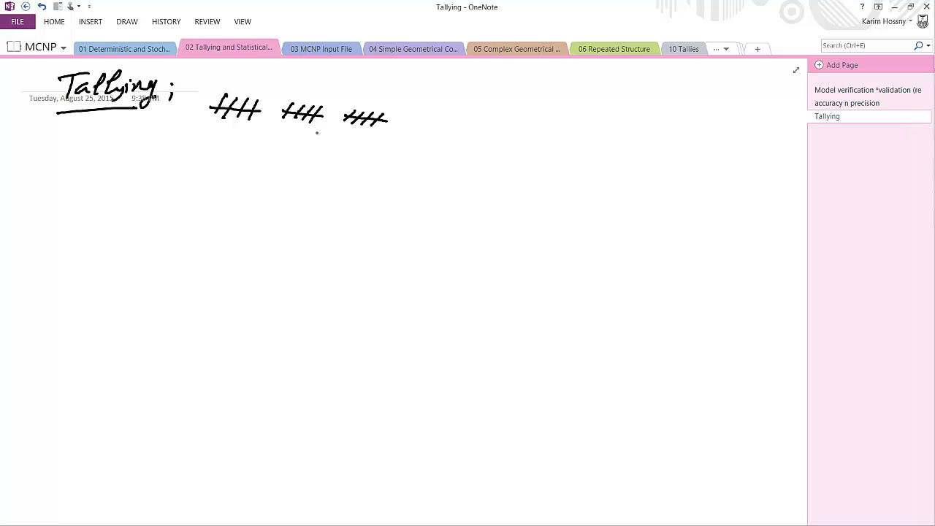
mouse_move(256, 88)
left_mouse_down()
mouse_move(205, 100)
mouse_move(207, 123)
mouse_move(244, 127)
mouse_move(257, 90)
left_mouse_up()
mouse_move(325, 100)
left_mouse_down()
mouse_move(303, 96)
mouse_move(279, 108)
mouse_move(295, 126)
mouse_move(330, 99)
left_mouse_up()
mouse_move(394, 108)
left_mouse_down()
mouse_move(344, 110)
mouse_move(345, 129)
mouse_move(385, 128)
mouse_move(404, 110)
left_mouse_up()
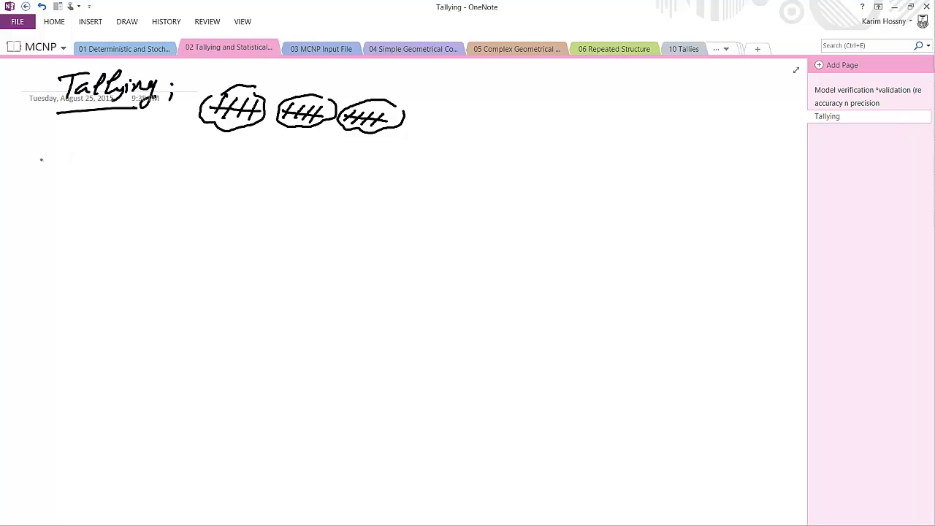
Step: Handwrite 'eg: 10,000 Histories' below the title and underline it
mouse_move(21, 158)
left_mouse_down()
mouse_move(56, 158)
mouse_move(90, 179)
mouse_move(106, 167)
mouse_move(112, 180)
left_mouse_up()
left_click_drag(133, 165, 143, 167)
mouse_move(155, 164)
left_mouse_down()
mouse_move(151, 171)
mouse_move(222, 168)
left_mouse_up()
left_click_drag(225, 149, 233, 166)
mouse_move(219, 158)
left_mouse_down()
mouse_move(233, 157)
mouse_move(234, 167)
left_mouse_up()
left_click_drag(238, 159, 271, 170)
left_click_drag(89, 189, 270, 182)
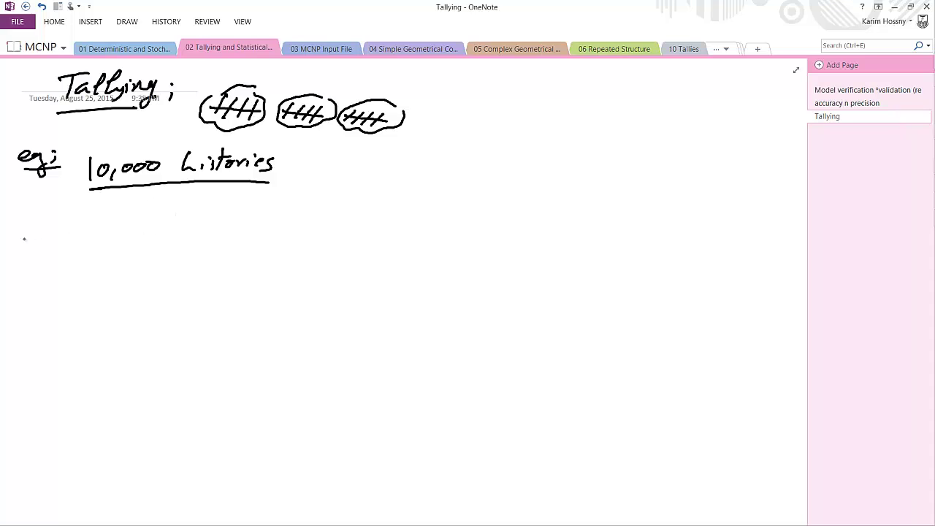
Step: Add rows '1000' and '2000' listing mean, σ, Fom and VOV
left_click_drag(52, 228, 48, 244)
mouse_move(66, 233)
left_mouse_down()
mouse_move(62, 242)
mouse_move(66, 232)
left_mouse_up()
mouse_move(81, 232)
left_mouse_down()
mouse_move(79, 241)
mouse_move(83, 232)
left_mouse_up()
left_click_drag(99, 233, 98, 233)
mouse_move(167, 236)
left_mouse_down()
mouse_move(273, 239)
mouse_move(357, 222)
mouse_move(354, 235)
mouse_move(427, 231)
mouse_move(445, 243)
mouse_move(454, 228)
left_mouse_up()
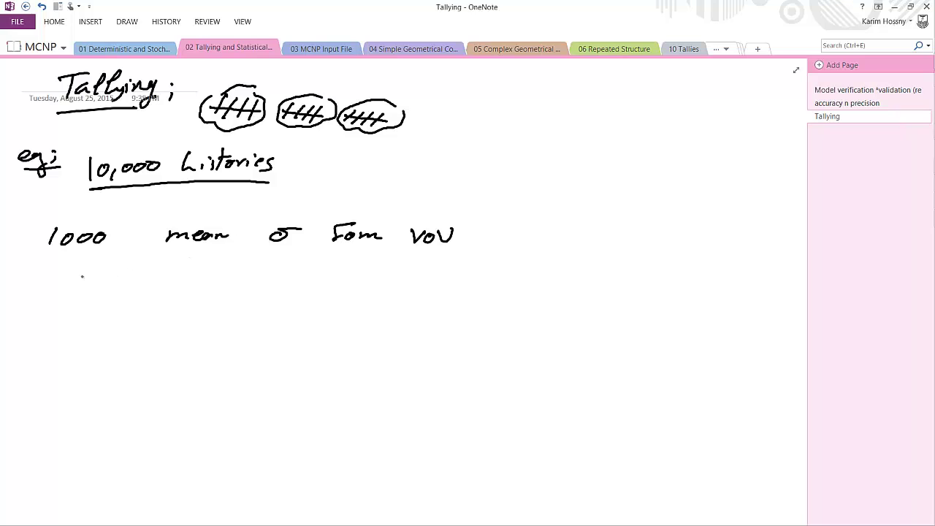
left_click_drag(41, 269, 114, 271)
mouse_move(167, 249)
left_mouse_down()
mouse_move(153, 272)
mouse_move(274, 279)
mouse_move(293, 268)
left_mouse_up()
mouse_move(354, 262)
left_mouse_down()
mouse_move(334, 277)
mouse_move(431, 275)
left_mouse_up()
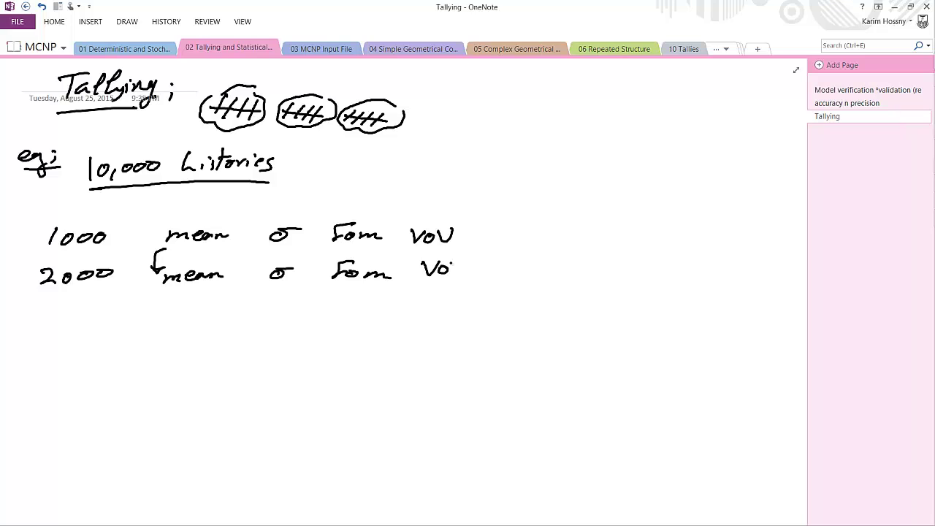